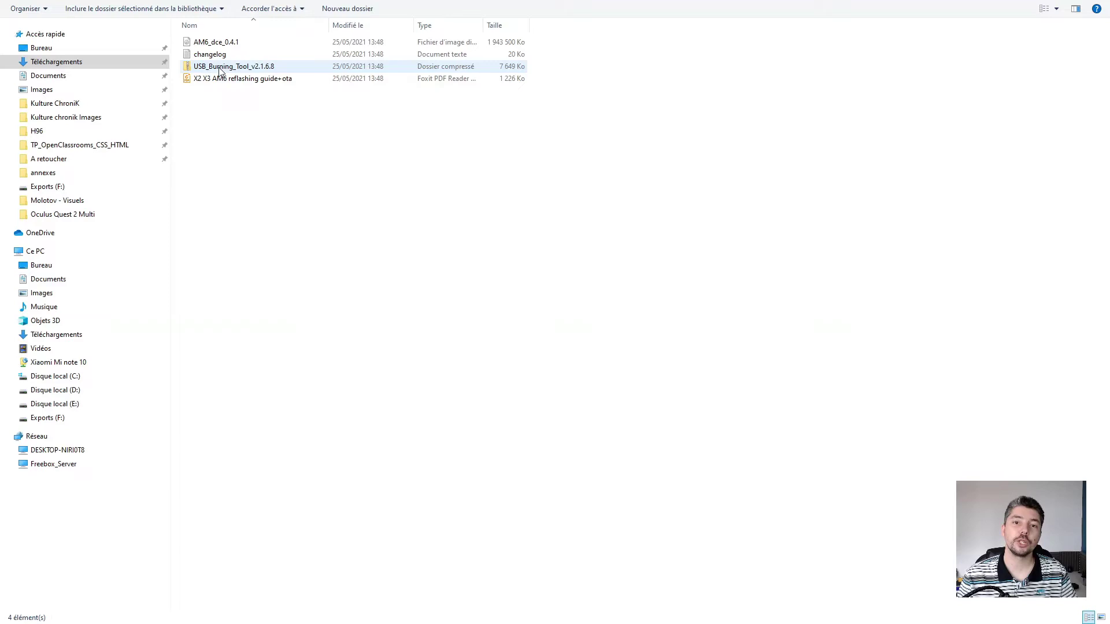
Extract the USB_Burning_Tool_v2.1.6.8 archive into its own folder within the AM6_dce_0.4.1 download folder.
left_click(221, 70)
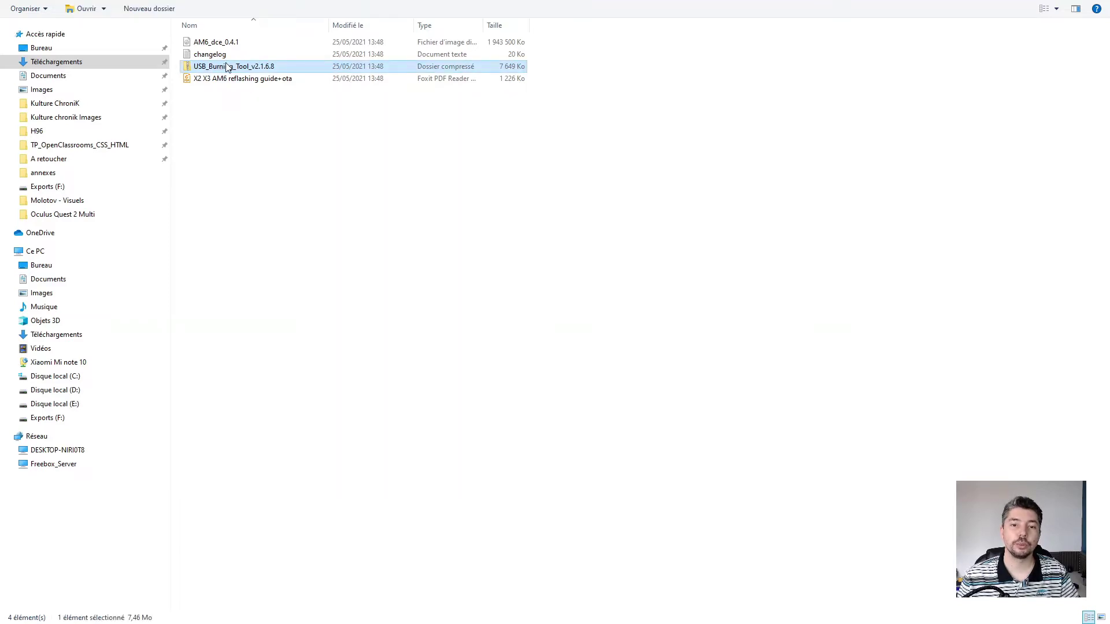
right_click(226, 70)
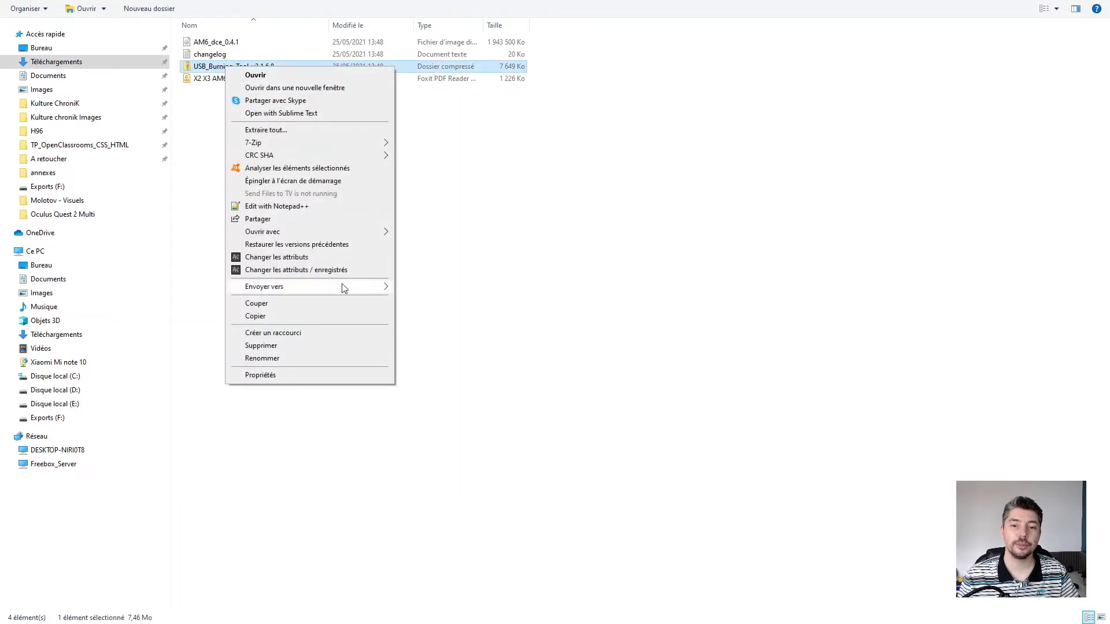
left_click(318, 129)
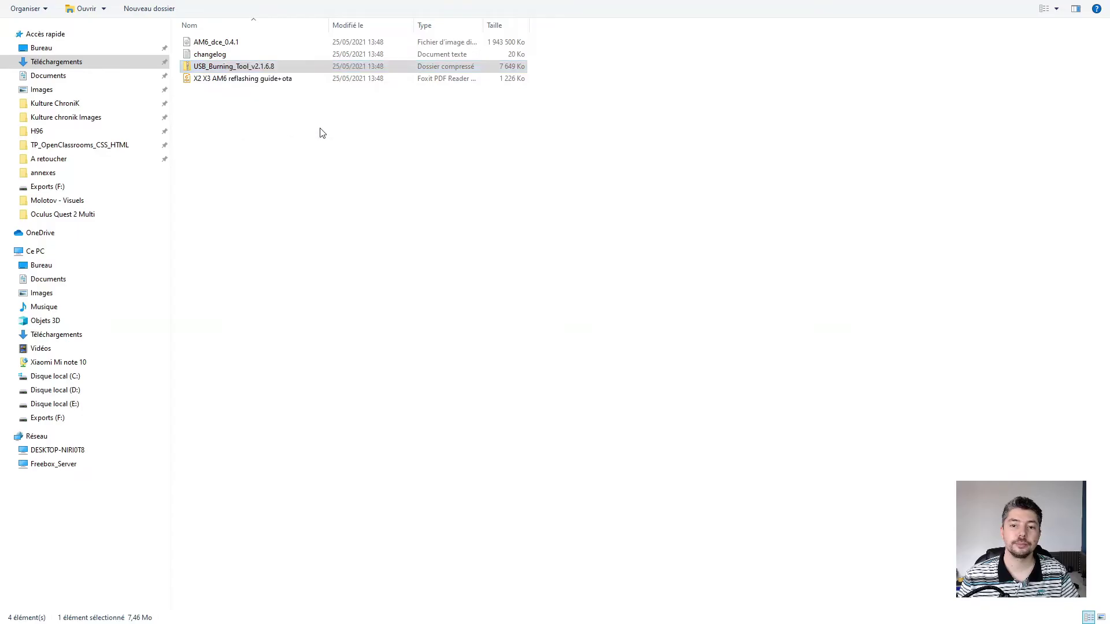
left_click(507, 352)
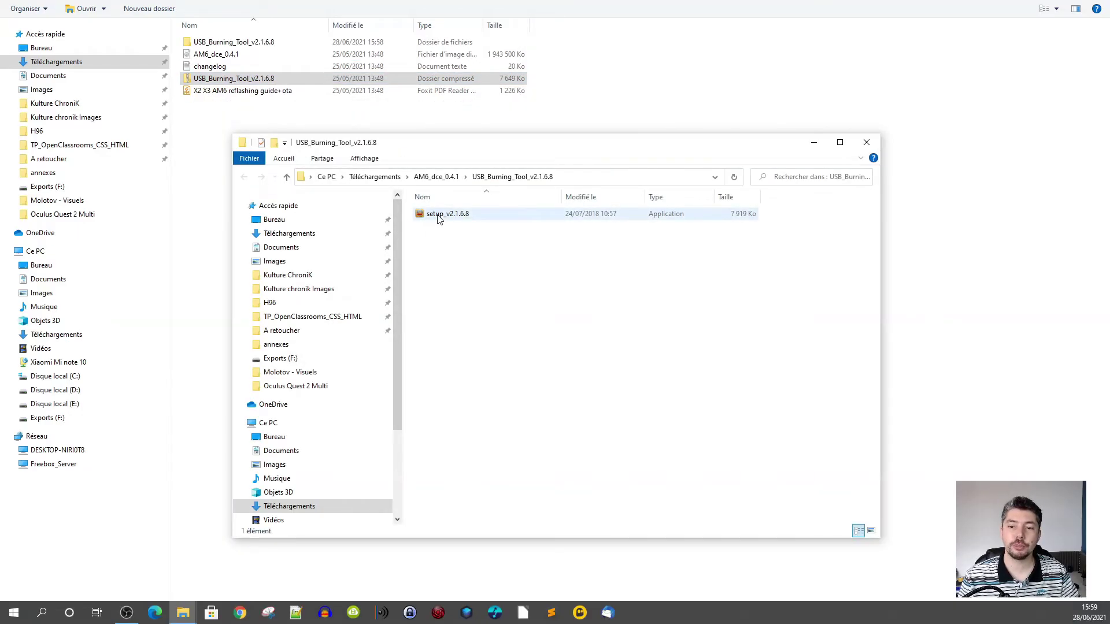
Run setup_v2.1.6.8 as administrator and choose English as the setup language.
left_click(439, 217)
right_click(438, 217)
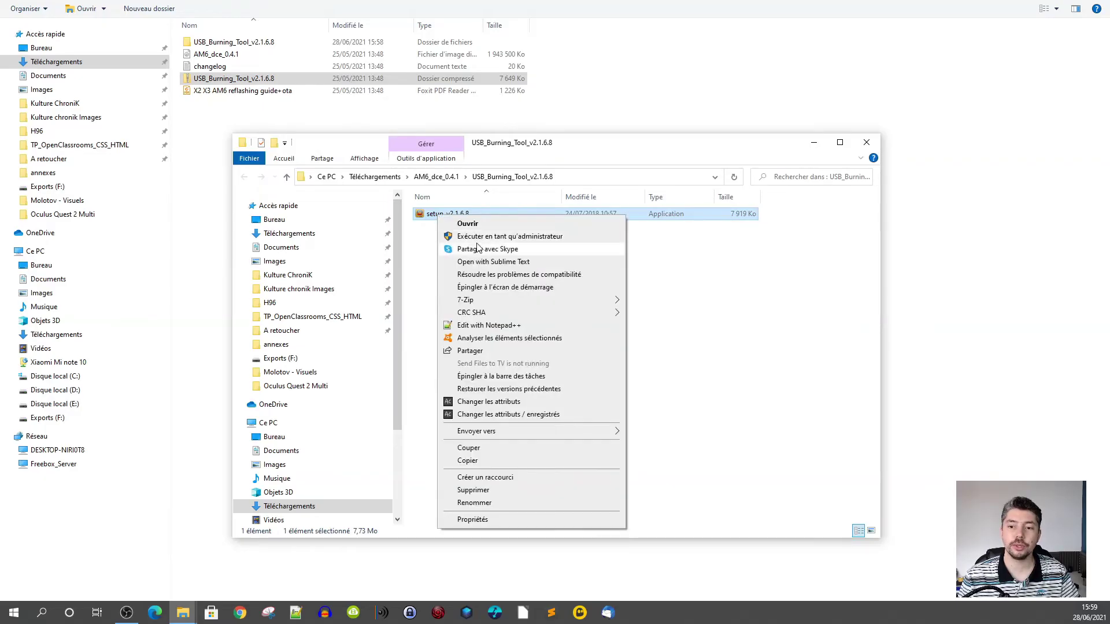
left_click(496, 236)
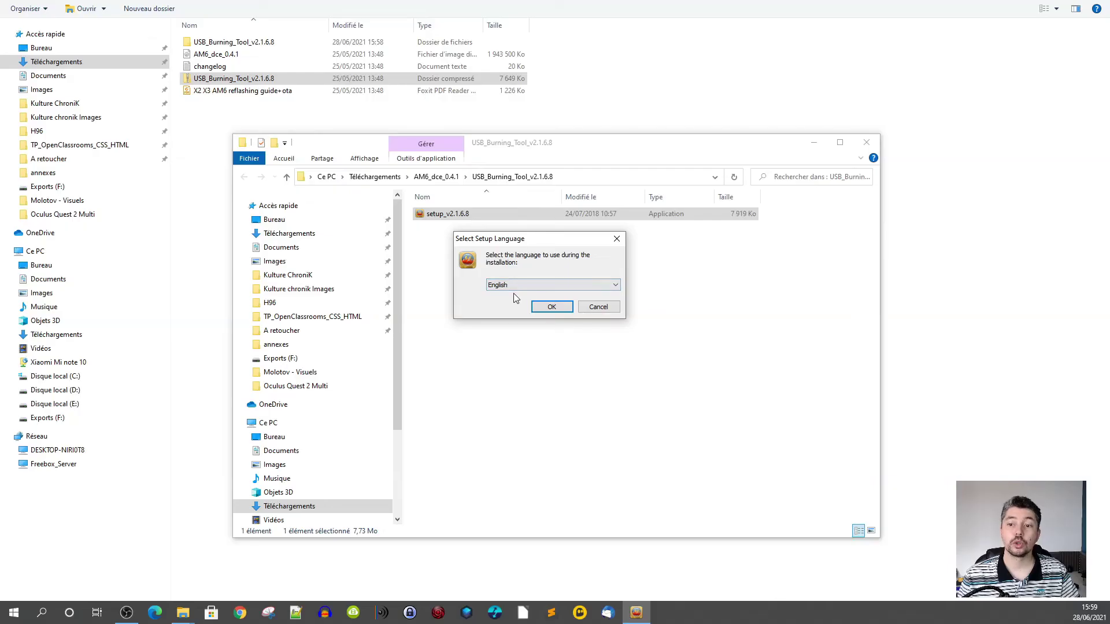
left_click(495, 287)
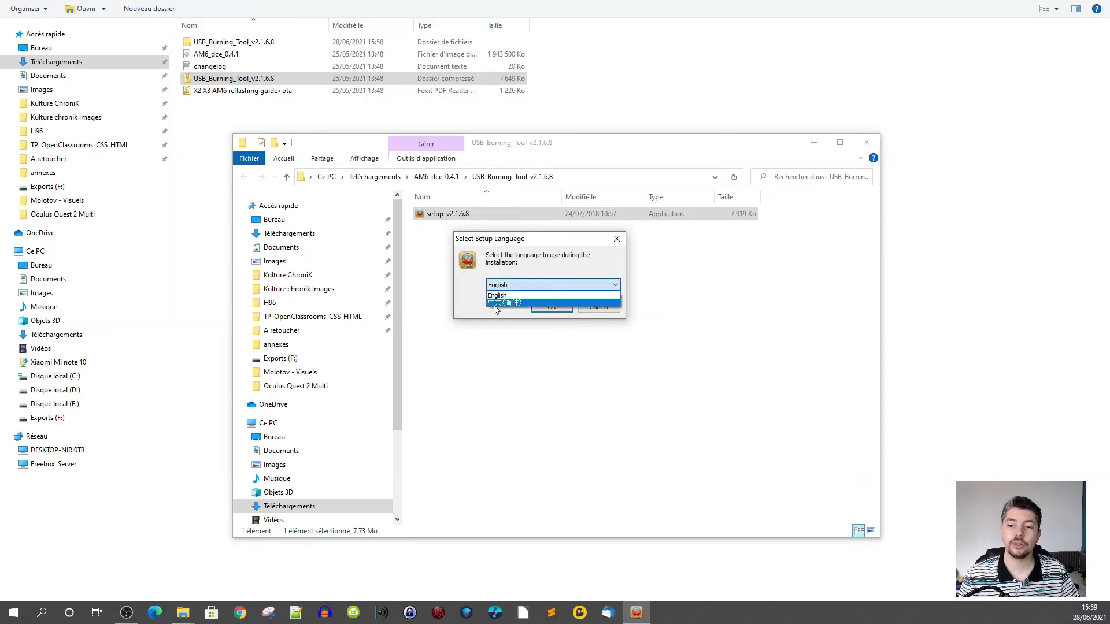
left_click(497, 295)
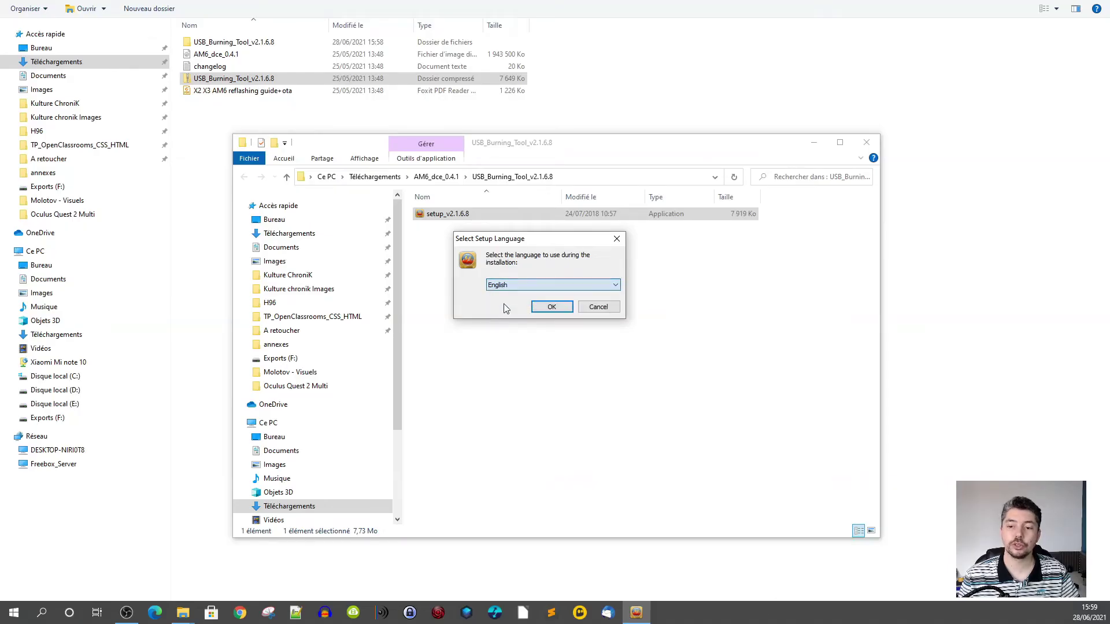
left_click(552, 307)
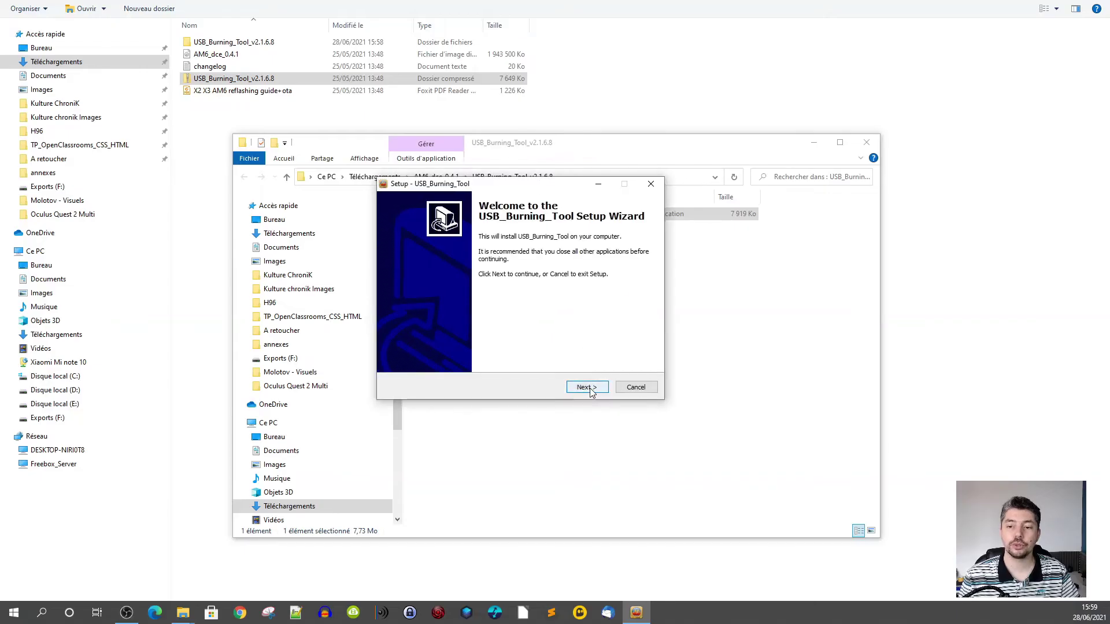
Install USB_Burning_Tool with the default destination and Start menu folders, including a desktop icon.
left_click(587, 387)
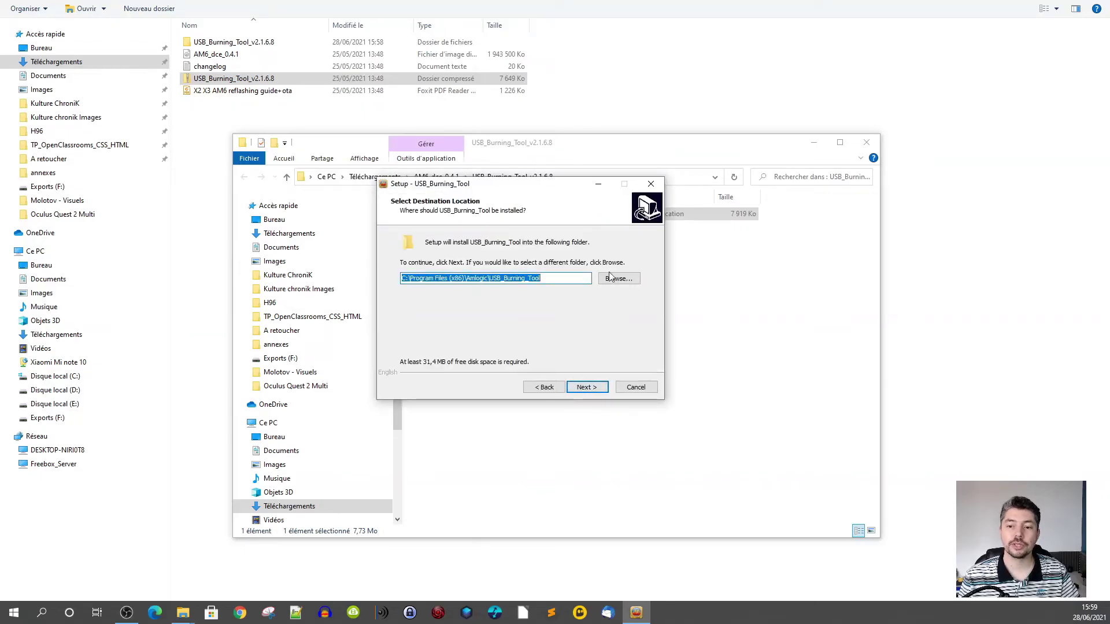
left_click(588, 388)
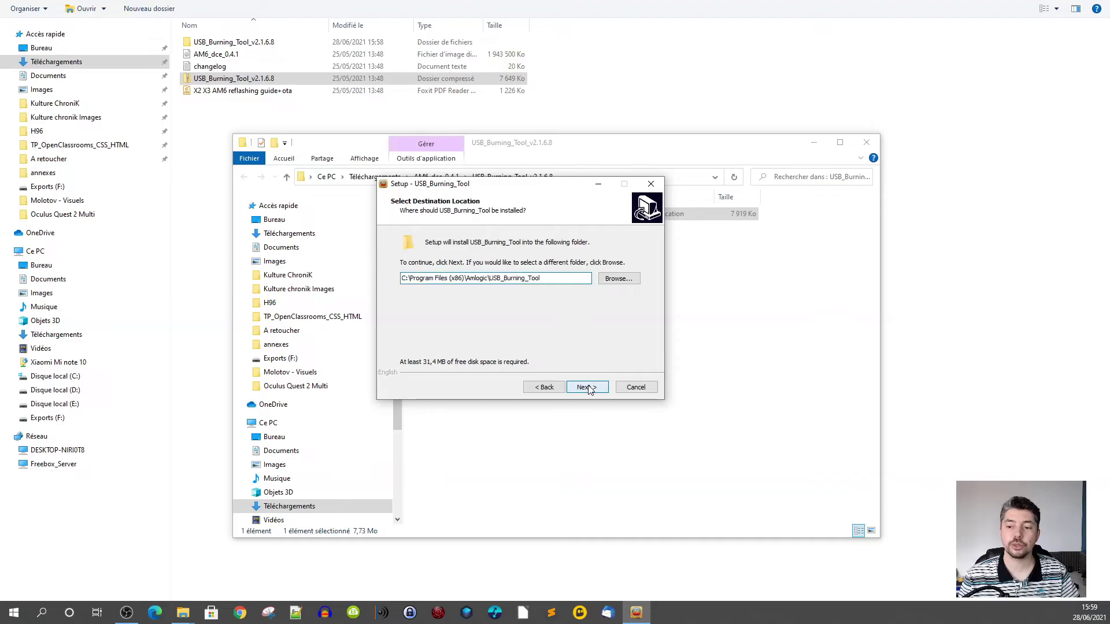
left_click(590, 355)
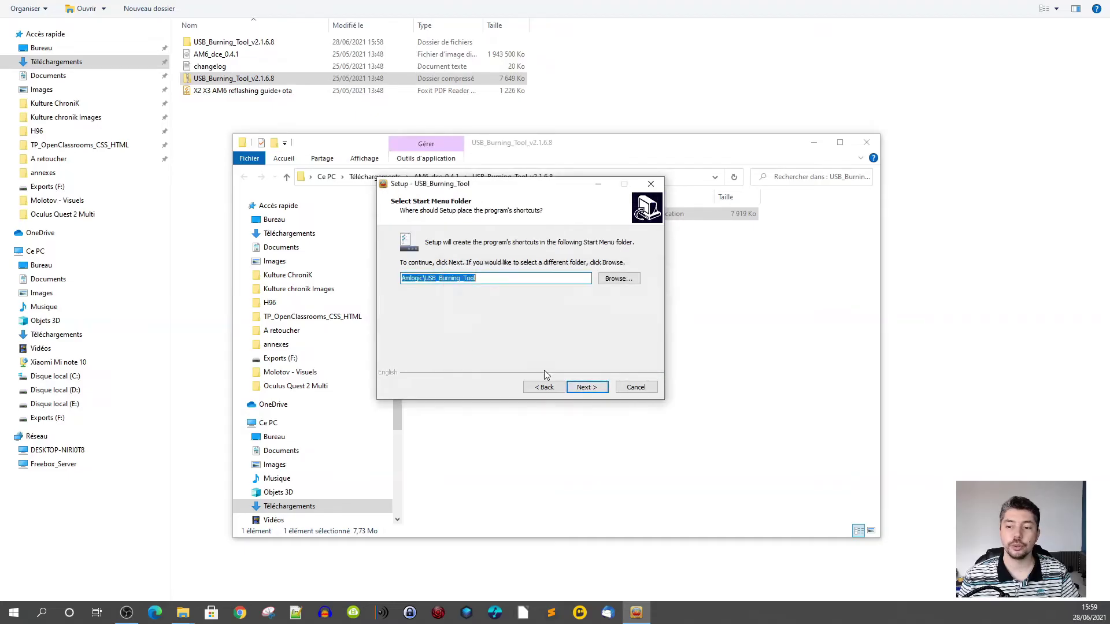
left_click(590, 389)
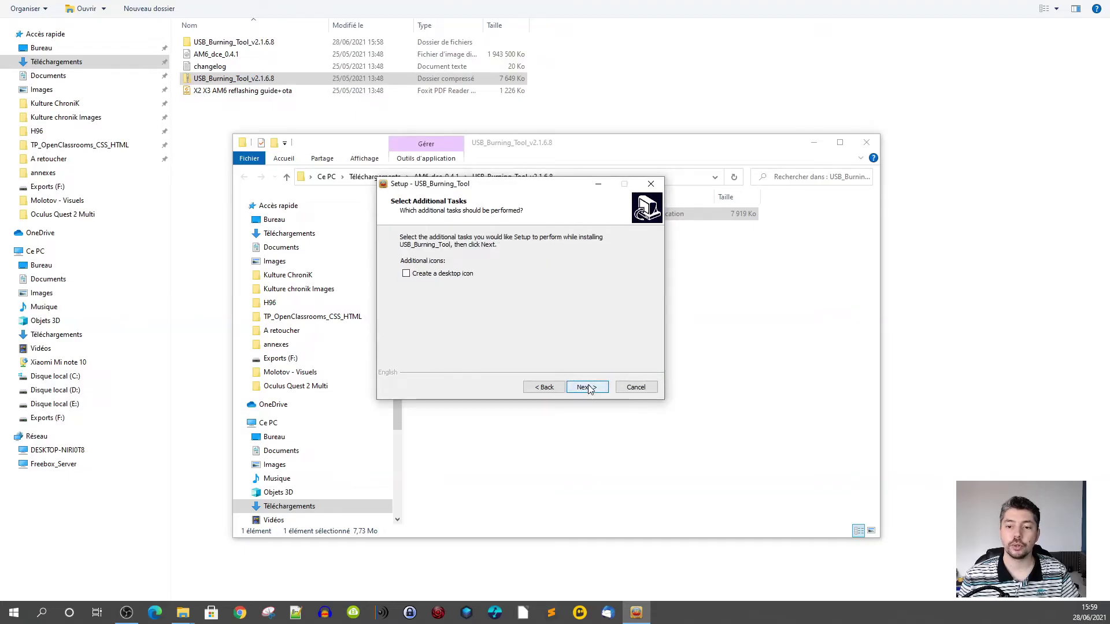
left_click(407, 274)
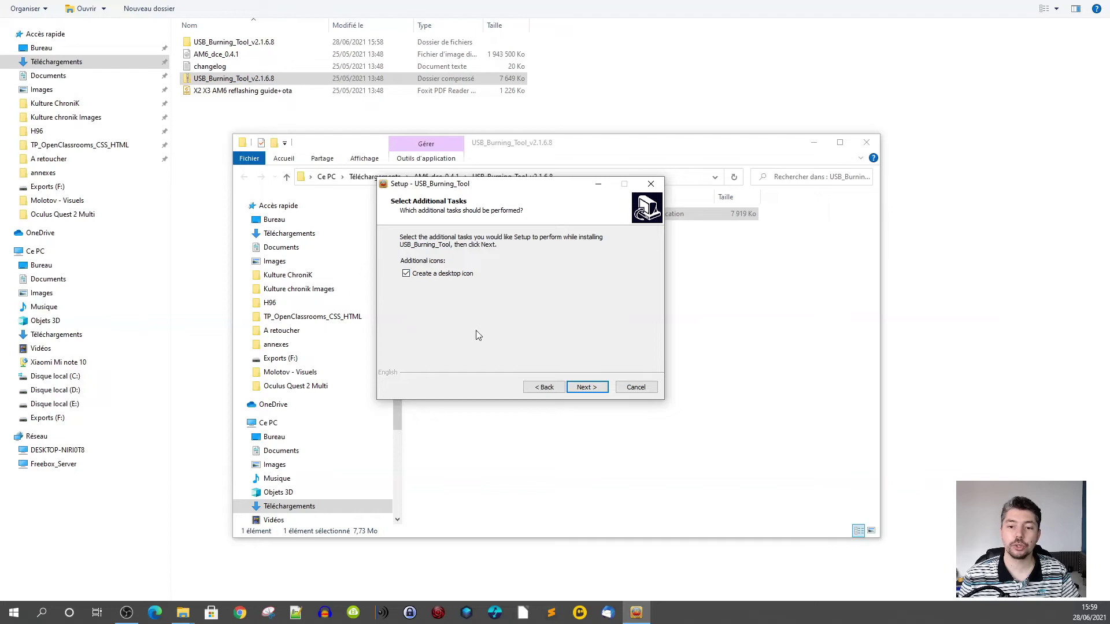
left_click(587, 387)
left_click(587, 388)
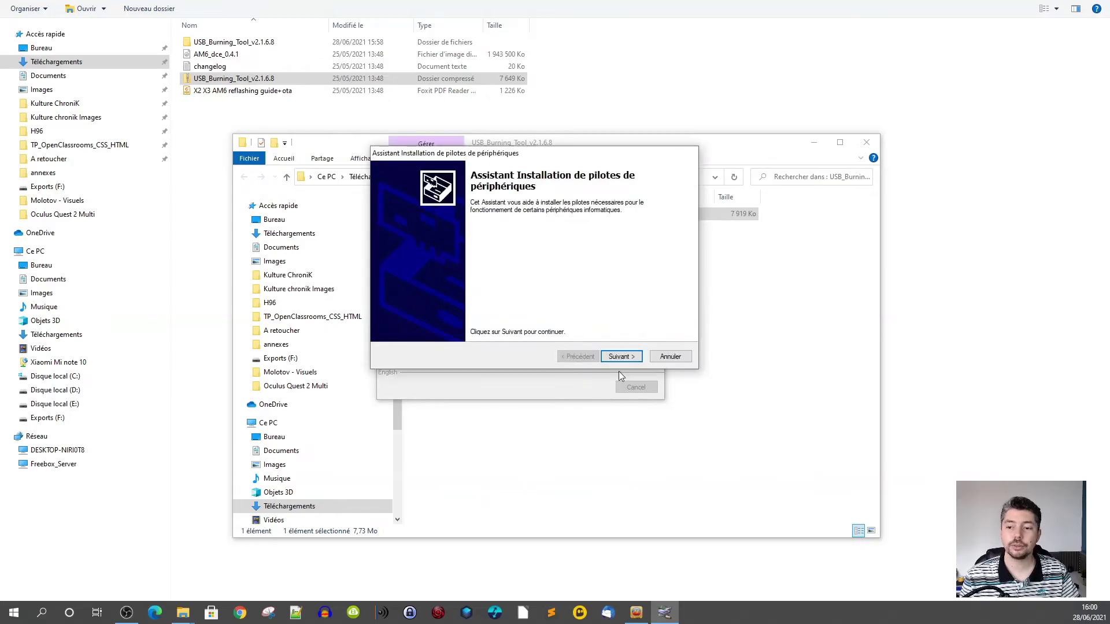
Complete the device driver installation and finish the USB_Burning_Tool setup.
left_click(621, 357)
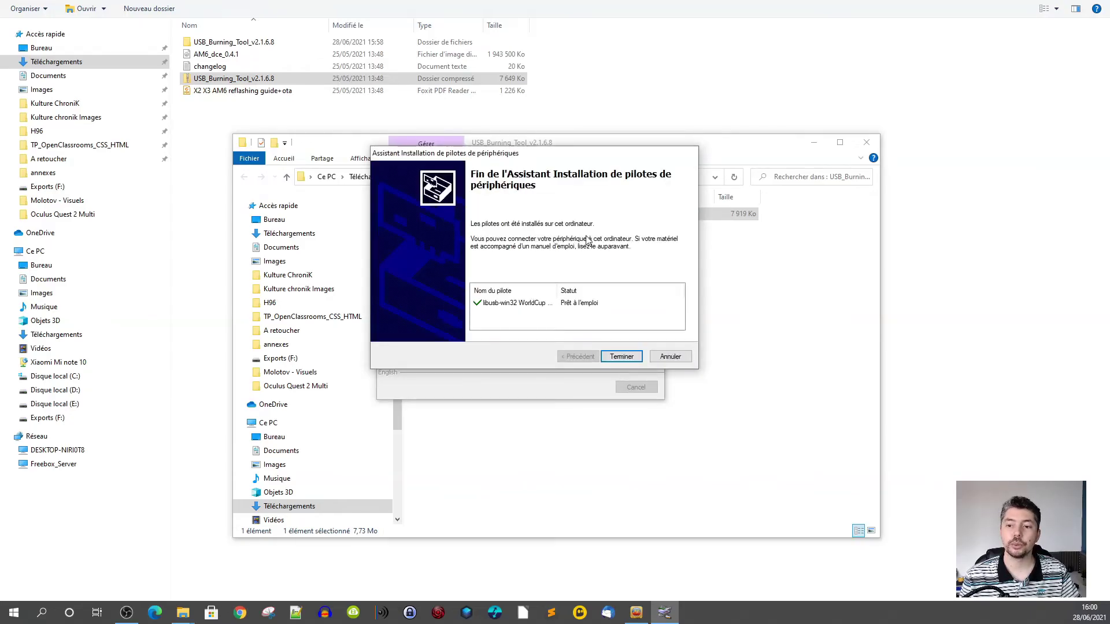
left_click(622, 355)
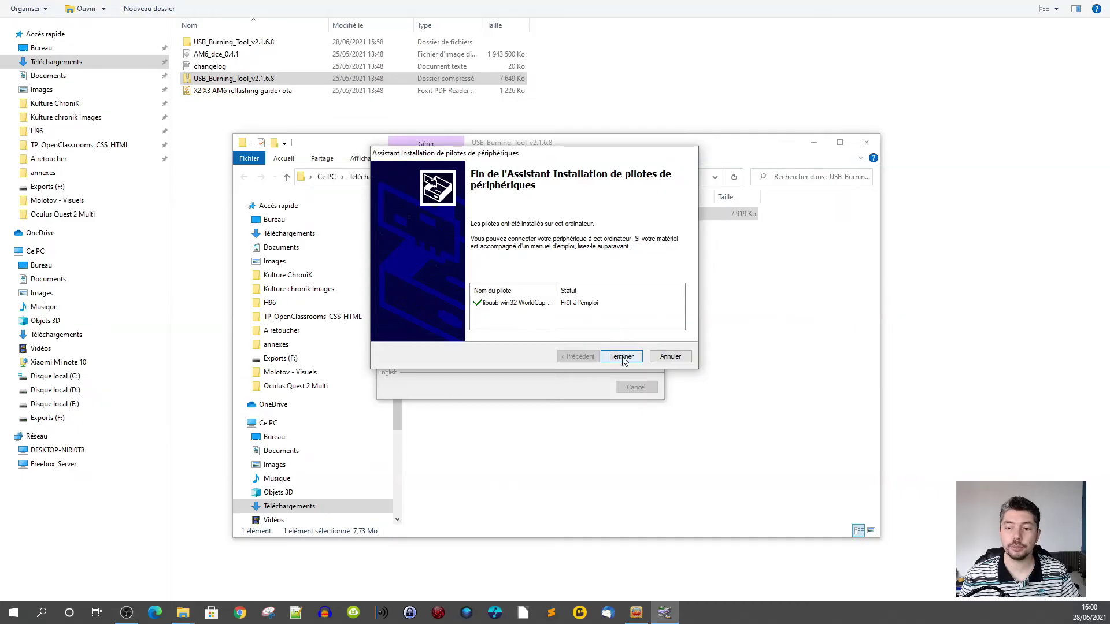
left_click(586, 388)
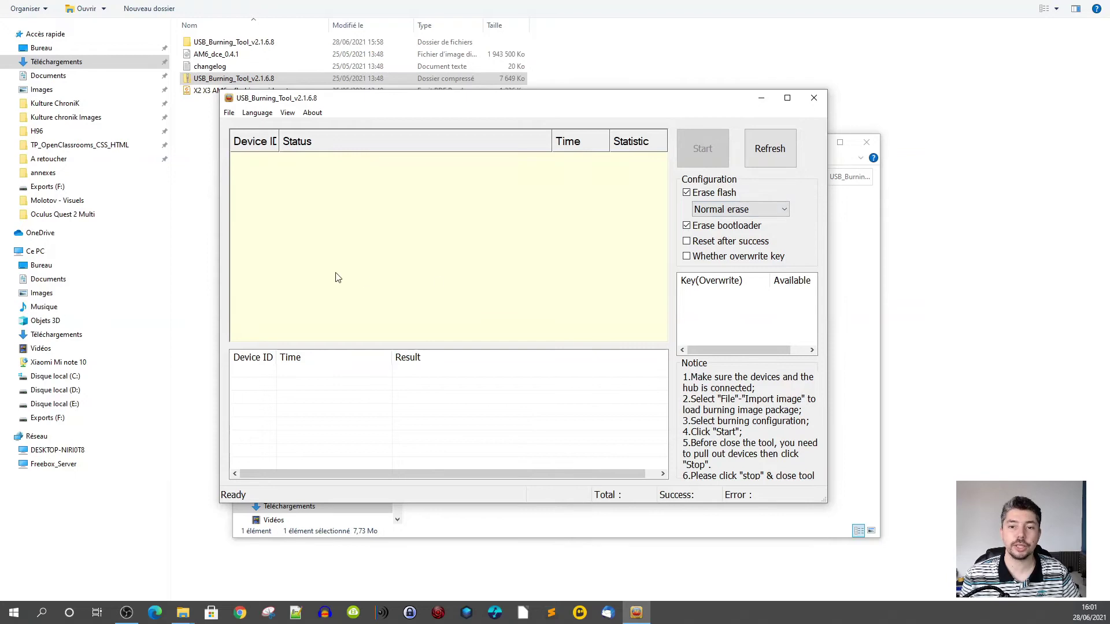
Switch the burning tool's interface language to simplified Chinese and back to English.
left_click(257, 114)
left_click(267, 126)
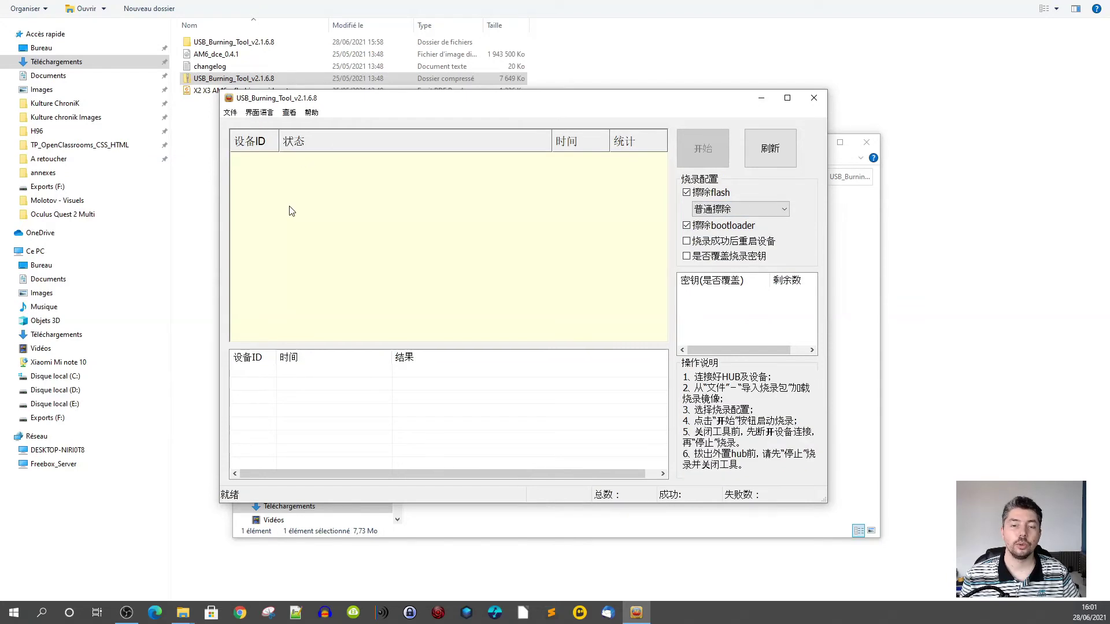
left_click(256, 113)
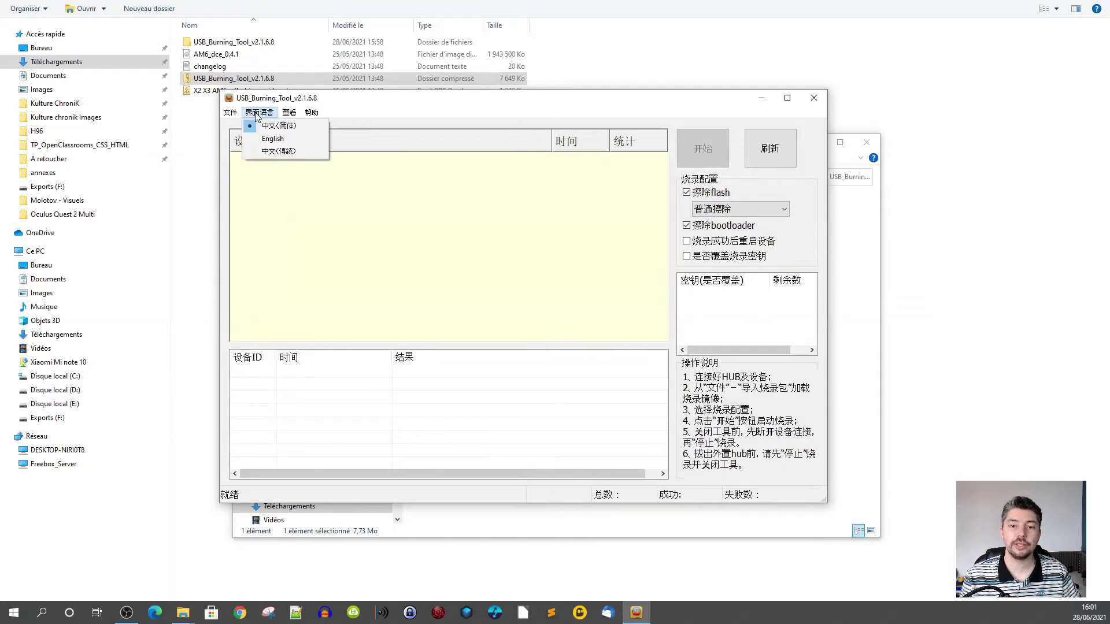
left_click(275, 139)
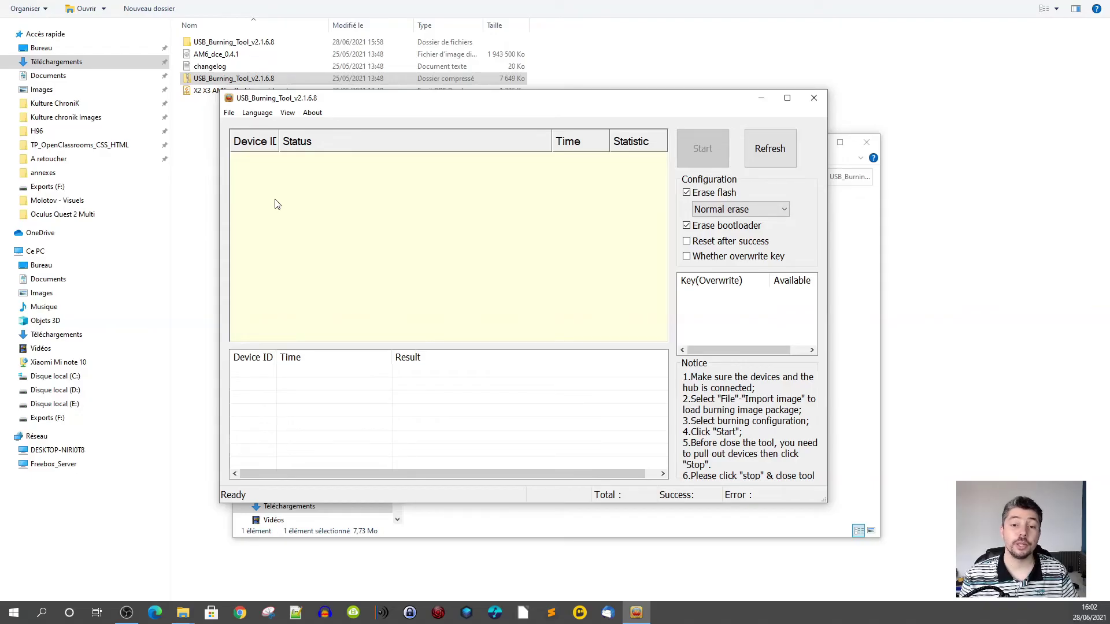
Import the AM6_dce_0.4.1 firmware image into the burning tool.
left_click(227, 114)
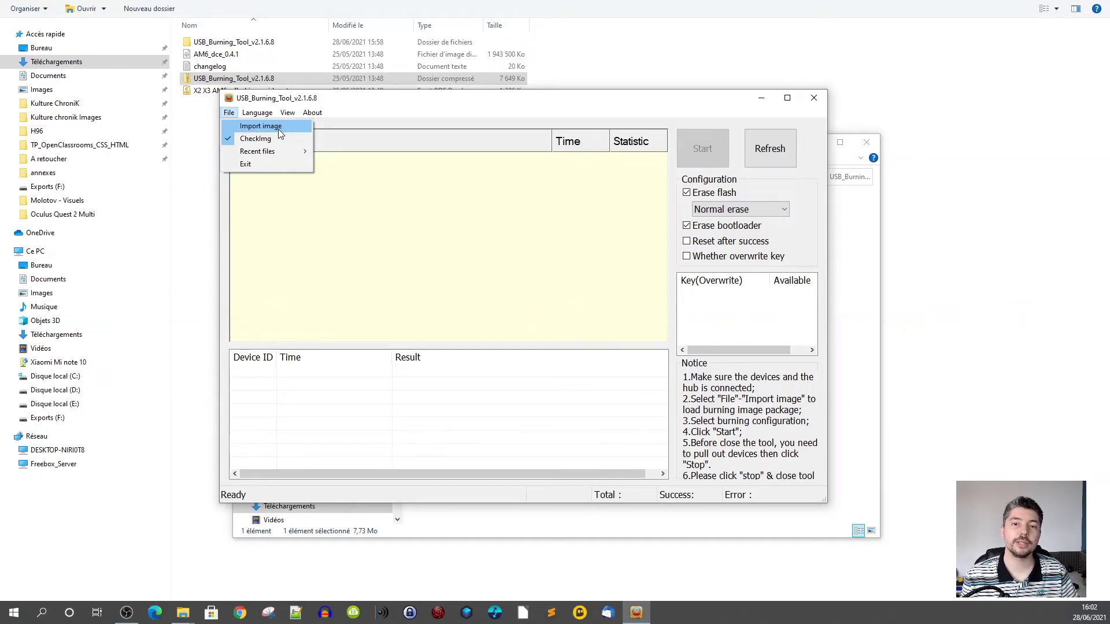
left_click(279, 127)
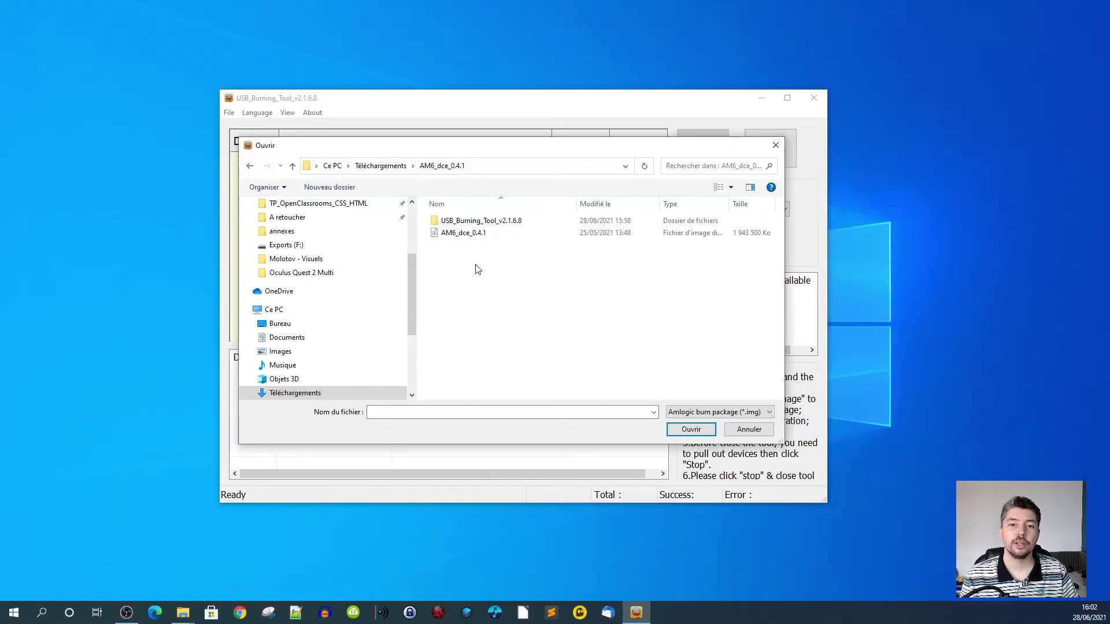
left_click(455, 238)
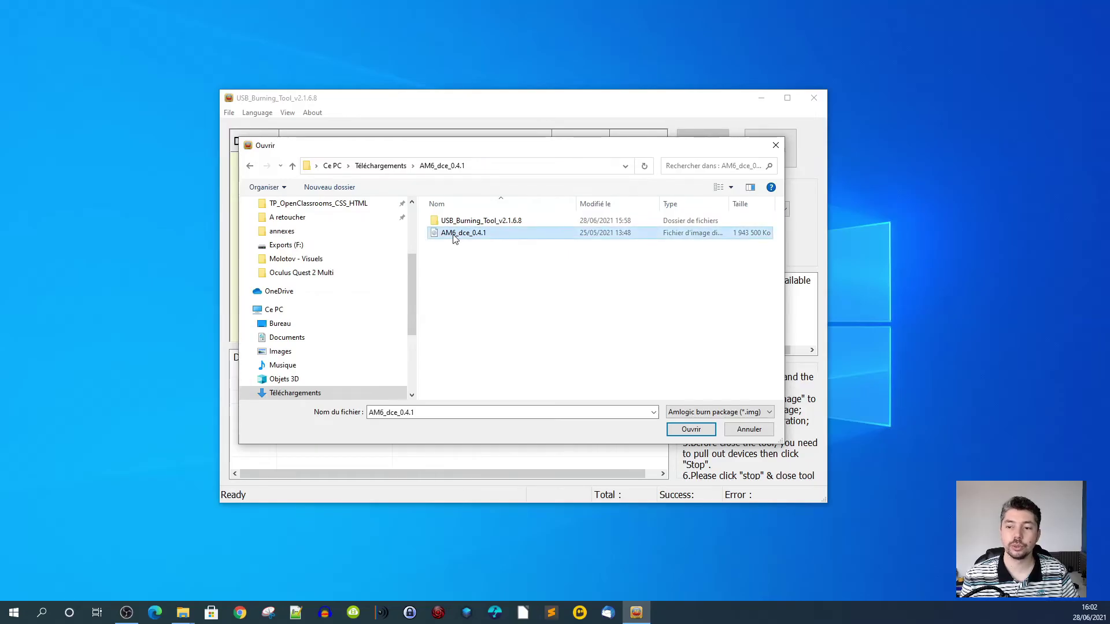
left_click(691, 429)
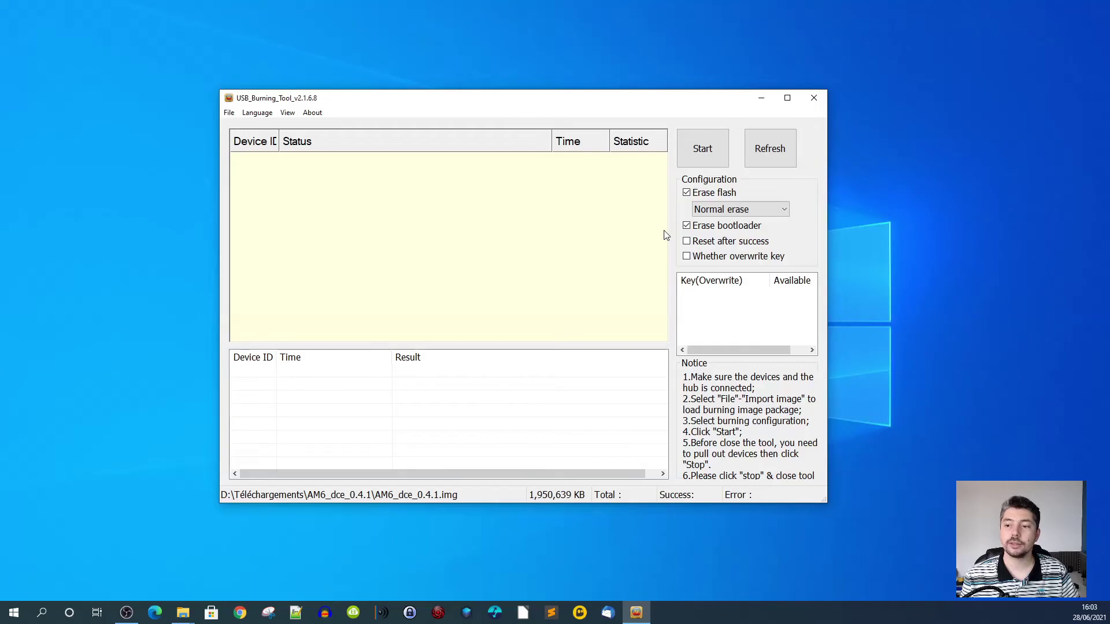
Check the flash erase modes, keep Normal erase, and start the burning process.
left_click(711, 211)
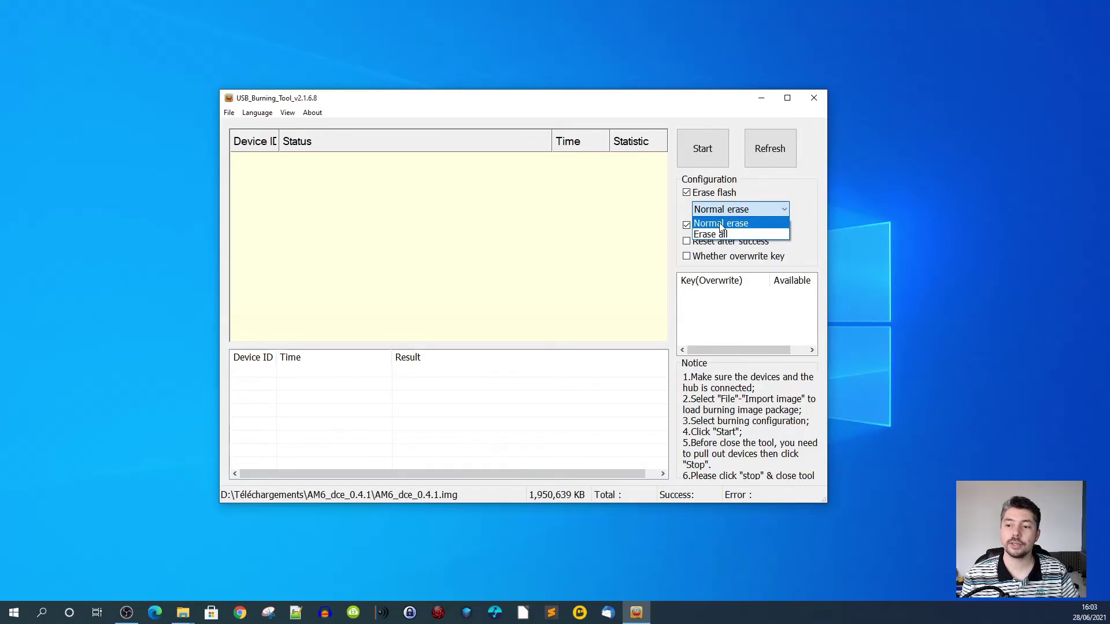
left_click(687, 213)
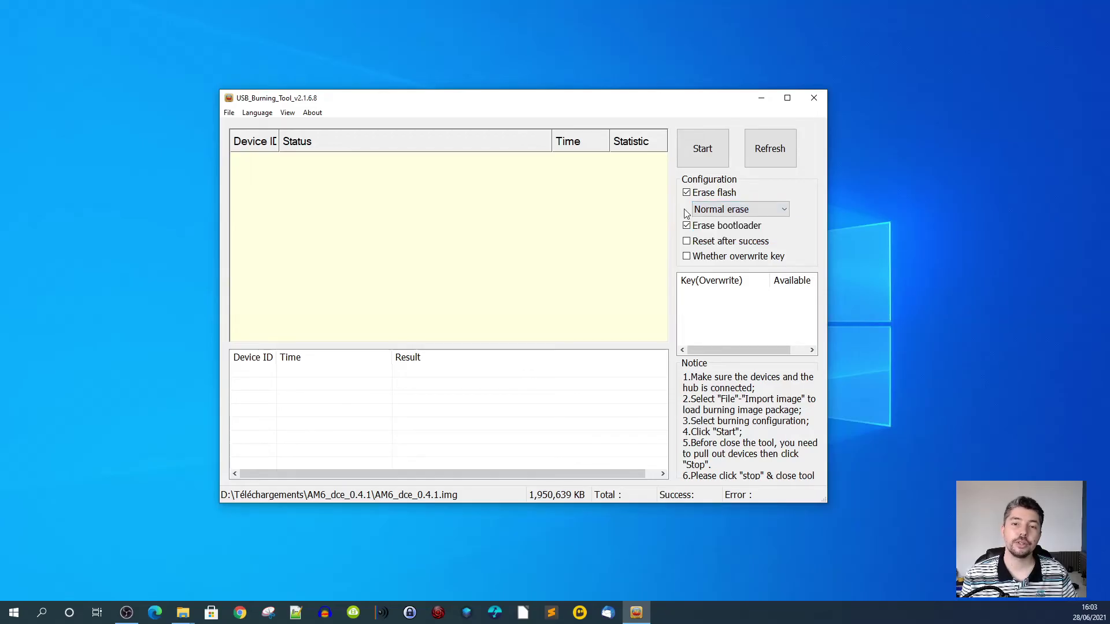
left_click(715, 211)
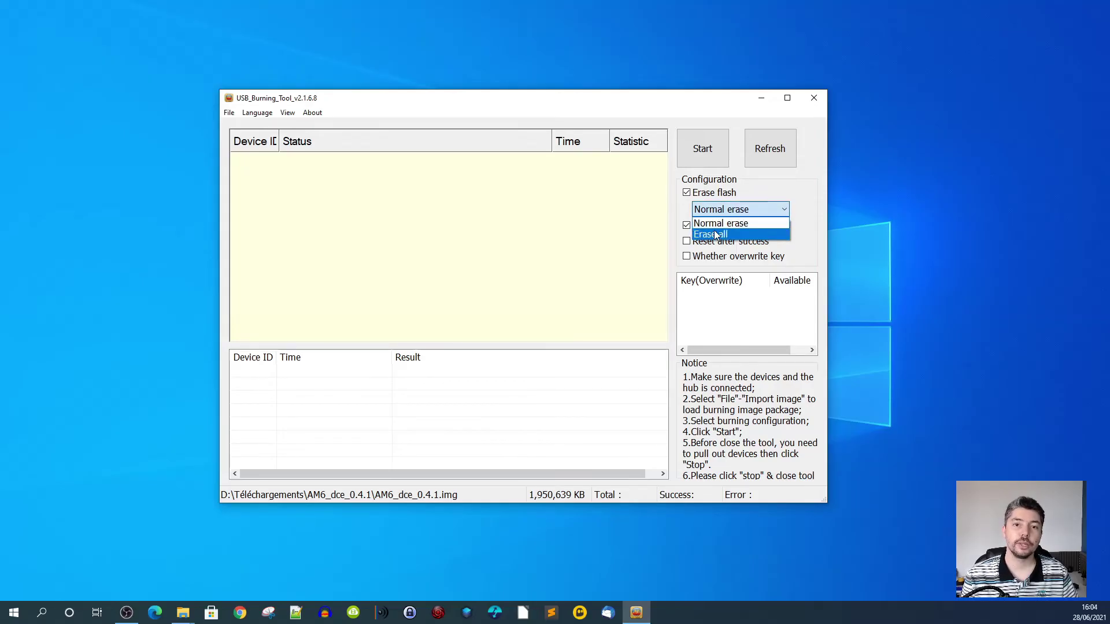
left_click(684, 205)
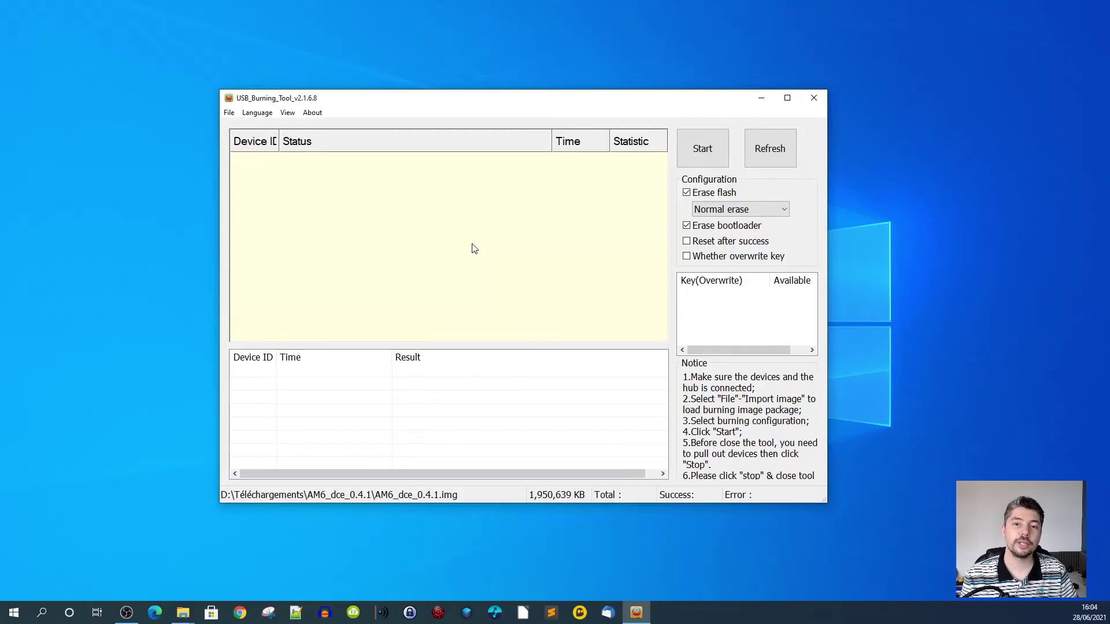
left_click(703, 152)
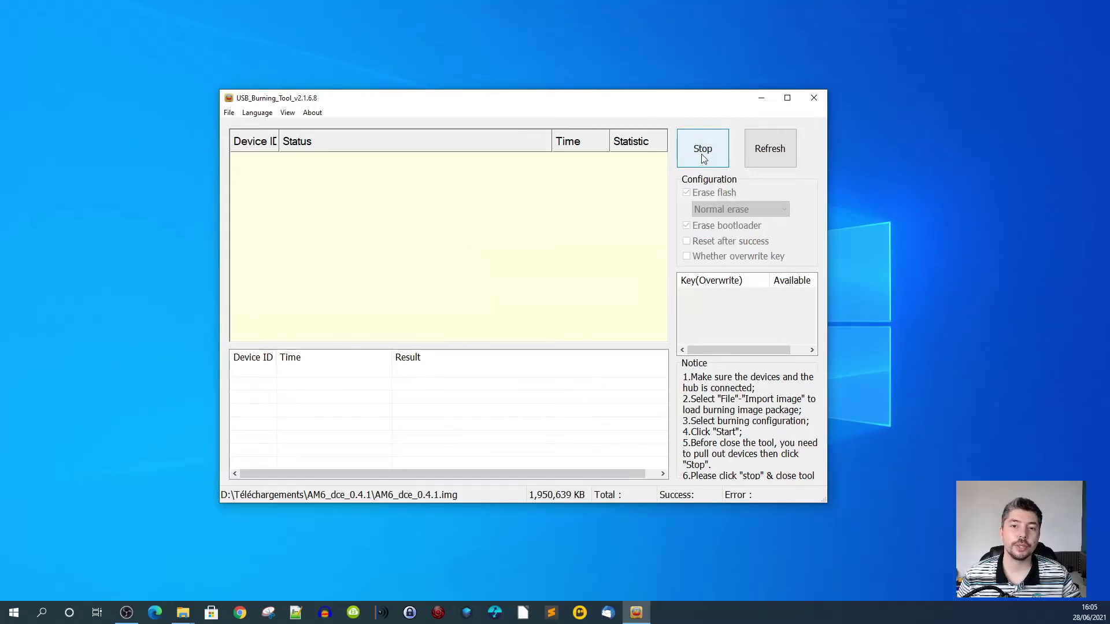